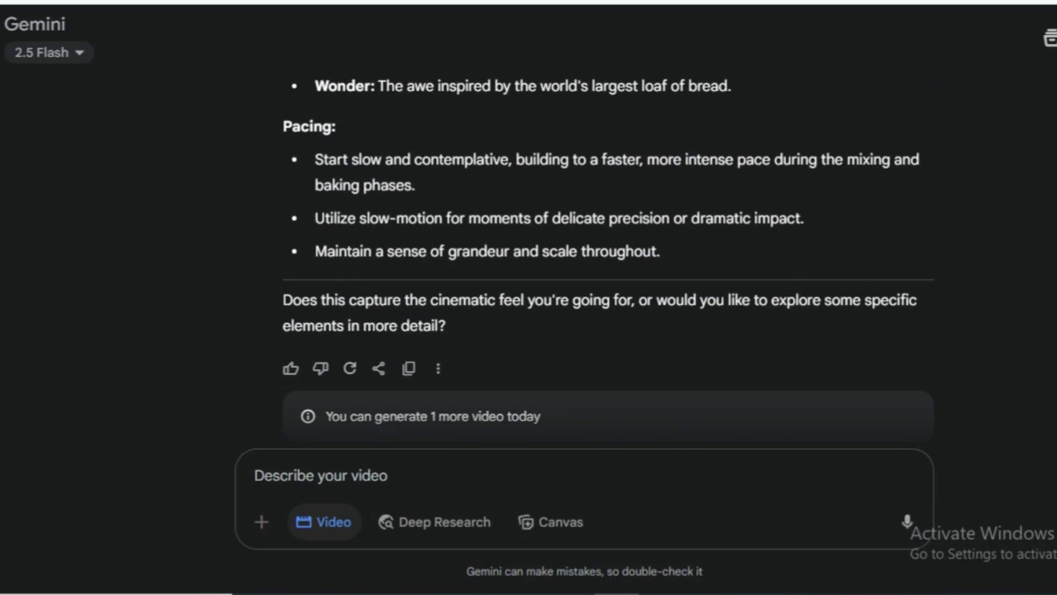
{"action": "left_click_drag", "start_coordinate": [718, 161], "coordinate": [411, 161]}
{"action": "left_click", "coordinate": [410, 160]}
{"action": "scroll", "coordinate": [605, 248], "scroll_direction": "up", "scroll_amount": 10}
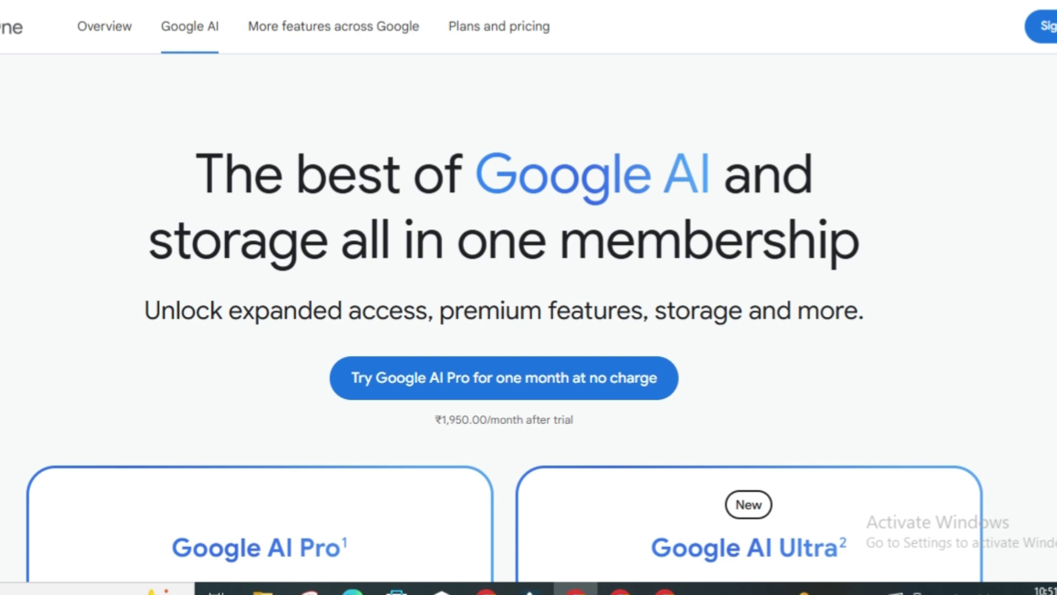
Examine the prices and included features of the Google AI Pro and Google AI Ultra plans.
{"action": "scroll", "coordinate": [529, 303], "scroll_direction": "down", "scroll_amount": 5}
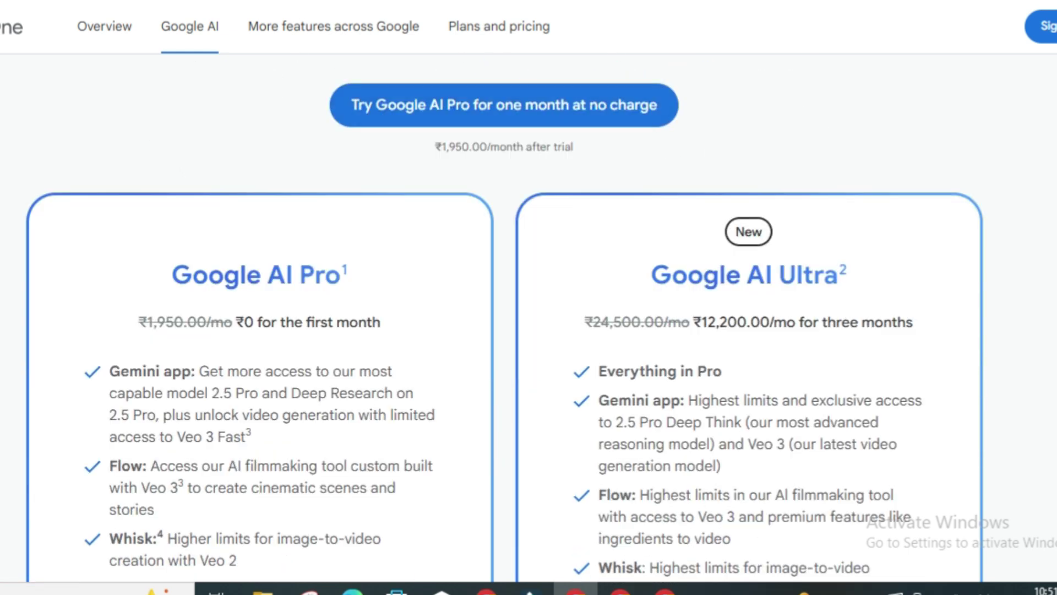
{"action": "scroll", "coordinate": [505, 318], "scroll_direction": "down", "scroll_amount": 2}
{"action": "scroll", "coordinate": [504, 318], "scroll_direction": "up", "scroll_amount": 2}
{"action": "scroll", "coordinate": [505, 318], "scroll_direction": "down", "scroll_amount": 2}
{"action": "scroll", "coordinate": [504, 318], "scroll_direction": "down", "scroll_amount": 2}
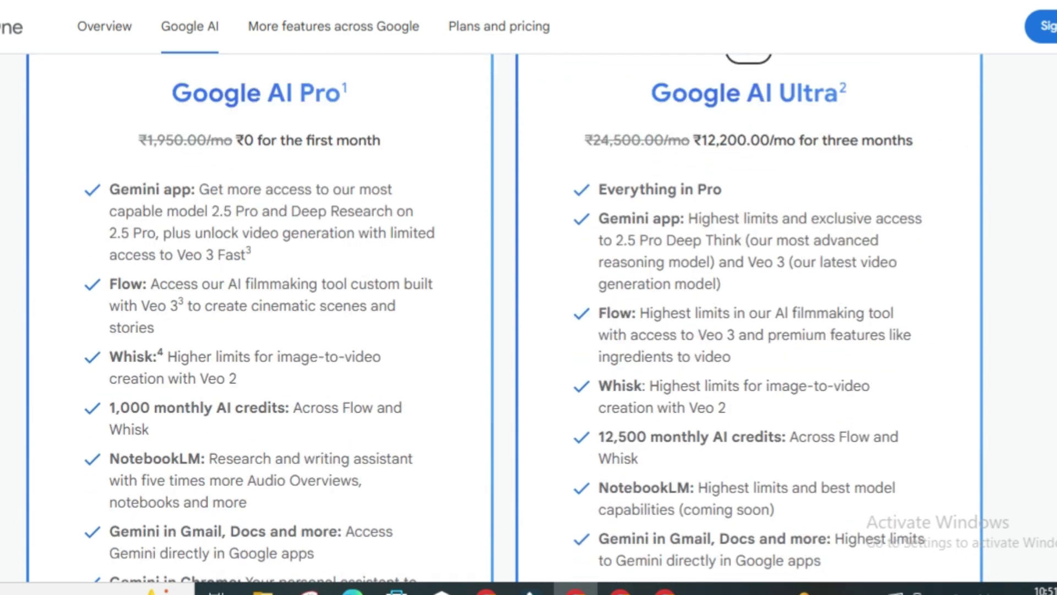
{"action": "scroll", "coordinate": [504, 317], "scroll_direction": "up", "scroll_amount": 2}
{"action": "scroll", "coordinate": [504, 318], "scroll_direction": "down", "scroll_amount": 4}
{"action": "scroll", "coordinate": [504, 318], "scroll_direction": "down", "scroll_amount": 6}
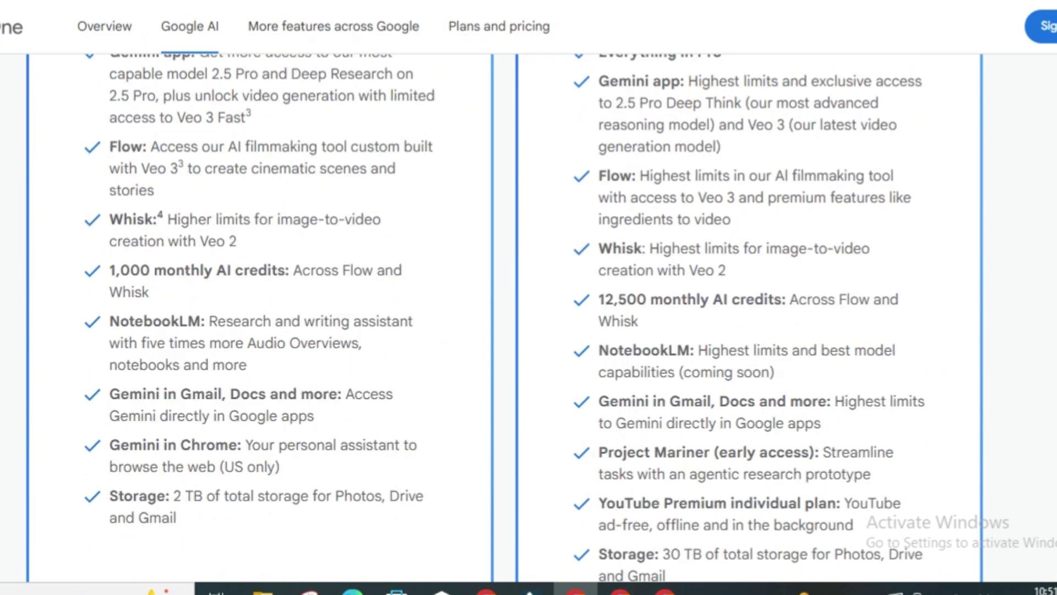
{"action": "scroll", "coordinate": [504, 318], "scroll_direction": "down", "scroll_amount": 6}
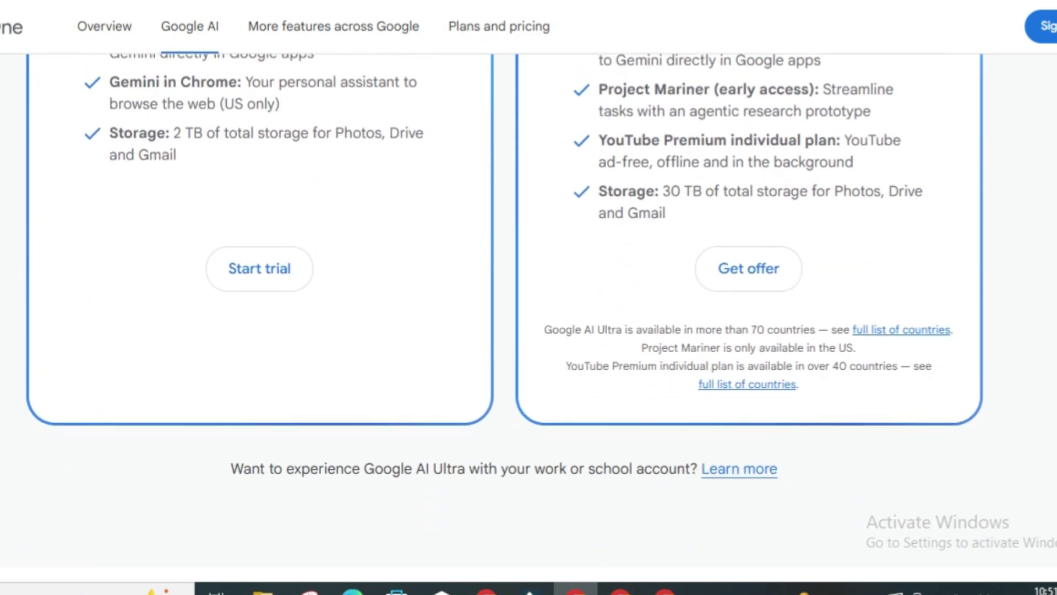
{"action": "scroll", "coordinate": [504, 317], "scroll_direction": "down", "scroll_amount": 4}
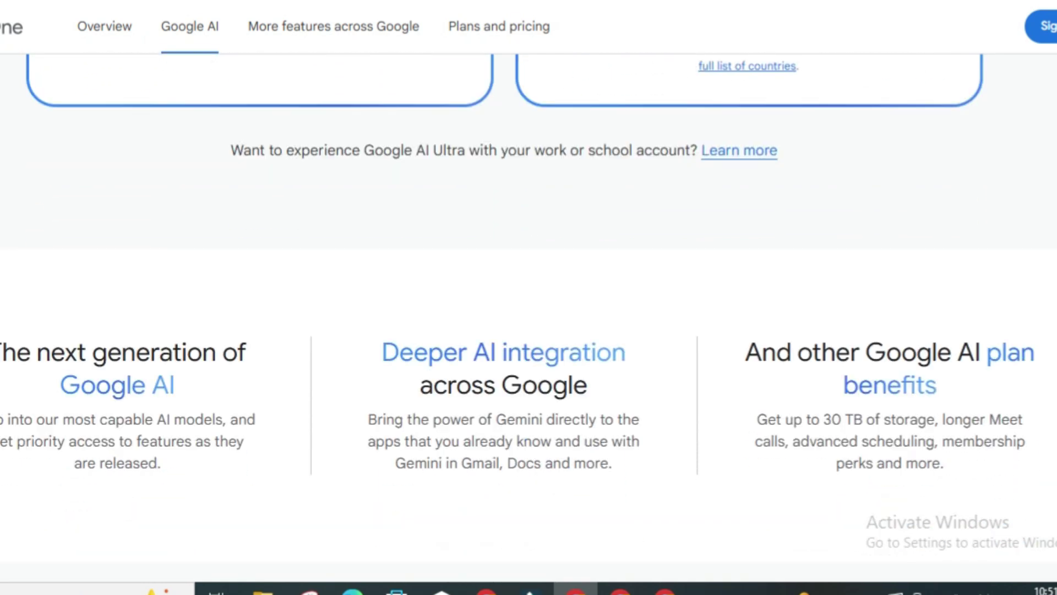
{"action": "scroll", "coordinate": [505, 318], "scroll_direction": "down", "scroll_amount": 3}
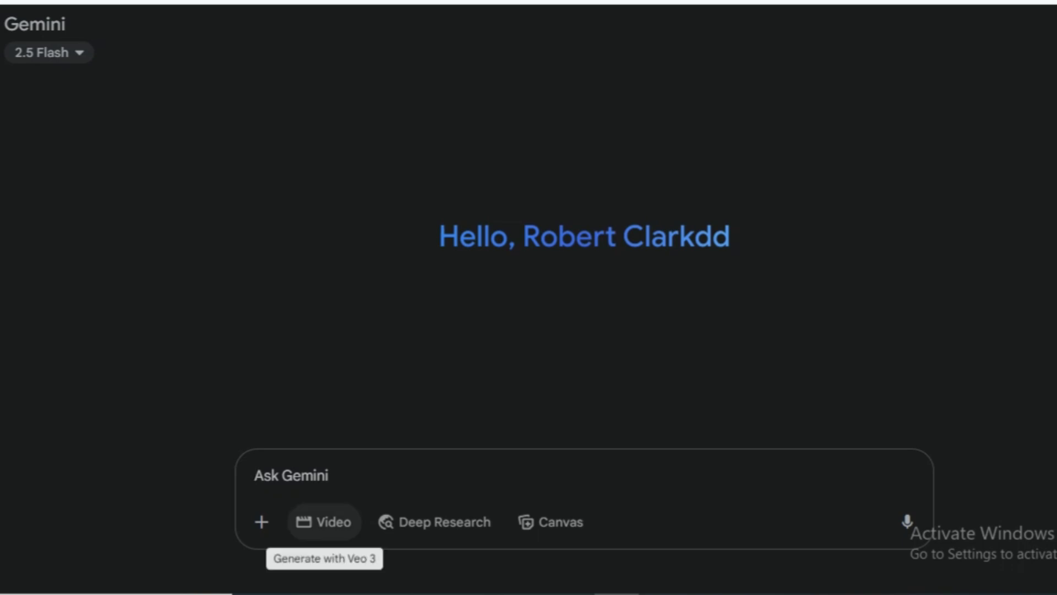
Generate a Veo 3 video of hot bread taken from the oven in slow motion, cozy kitchen, soft lighting, steam, happy music, and pause its playback.
{"action": "left_click", "coordinate": [324, 522]}
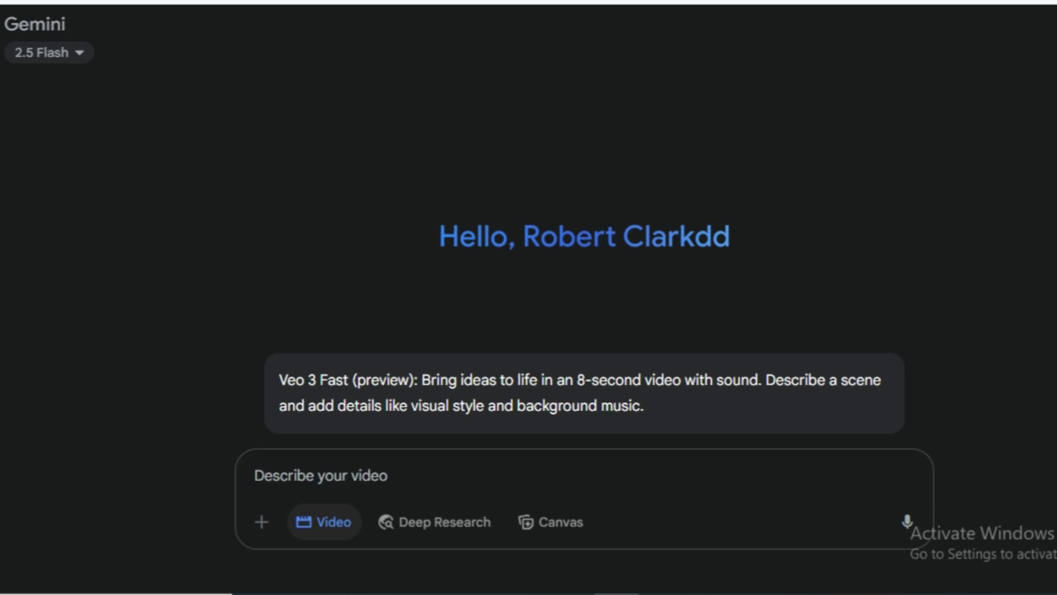
{"action": "left_click_drag", "start_coordinate": [279, 379], "coordinate": [630, 406]}
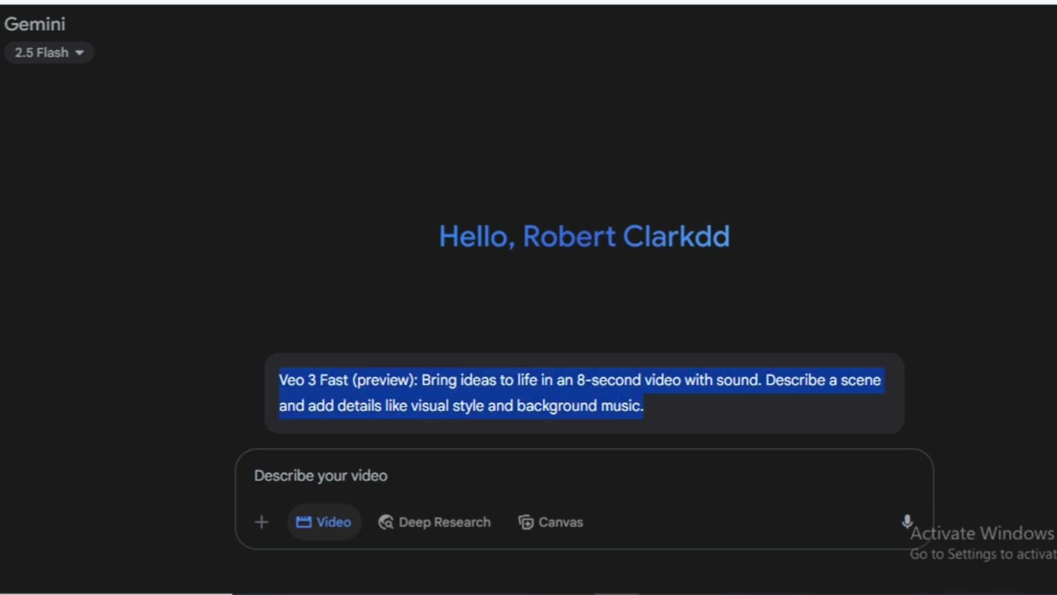
{"action": "left_click", "coordinate": [650, 407]}
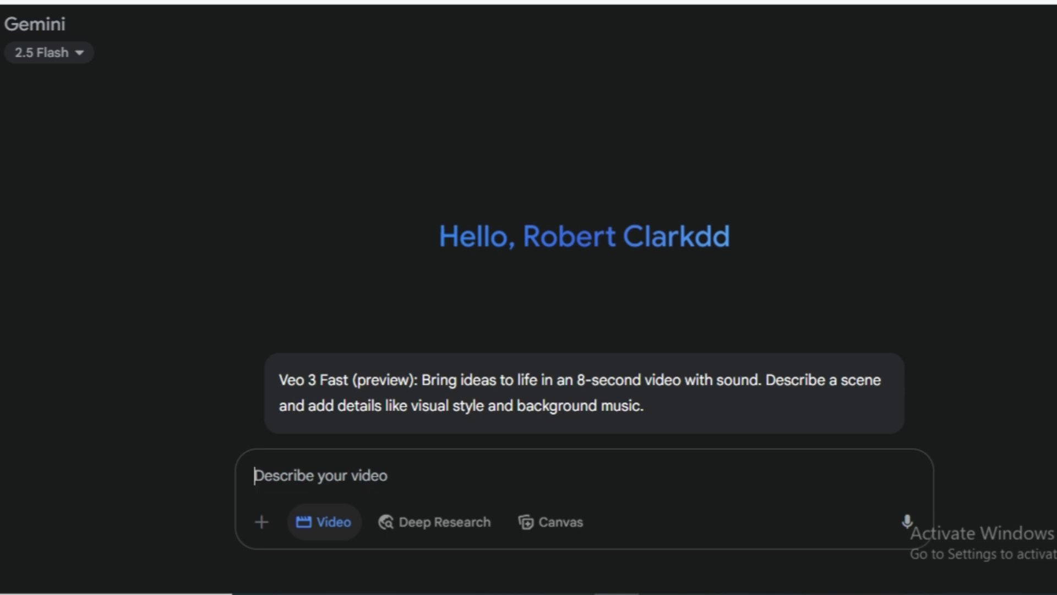
{"action": "type", "text": "A slow-motion video of hot bread being taken out of the oven. You can add more details, like in a bright and cozy kitchen with warm, soft lighting focus on the bread steam coming from the bread happy background music."}
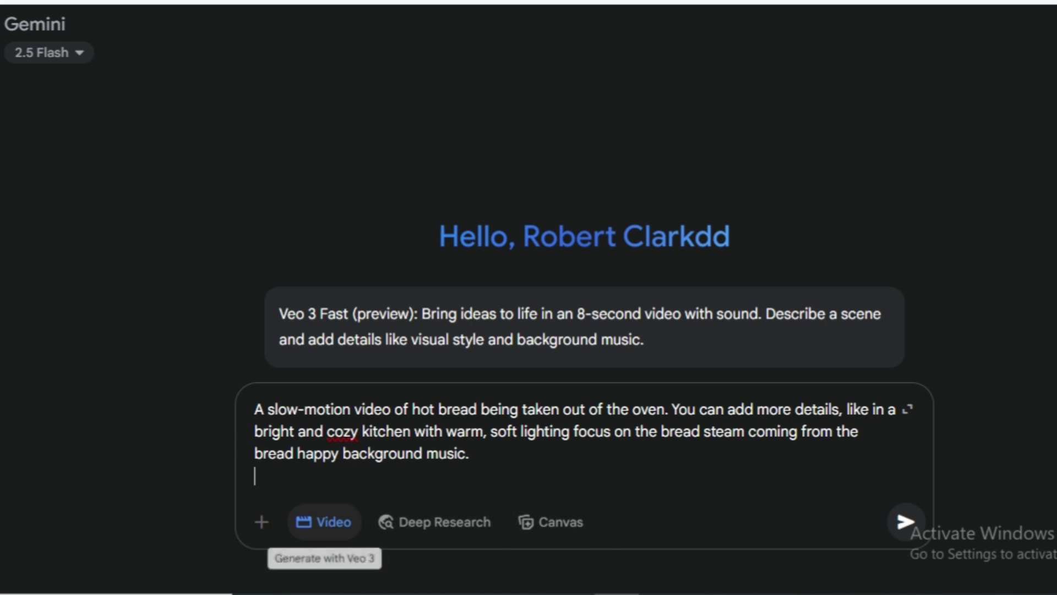
{"action": "left_click", "coordinate": [906, 521]}
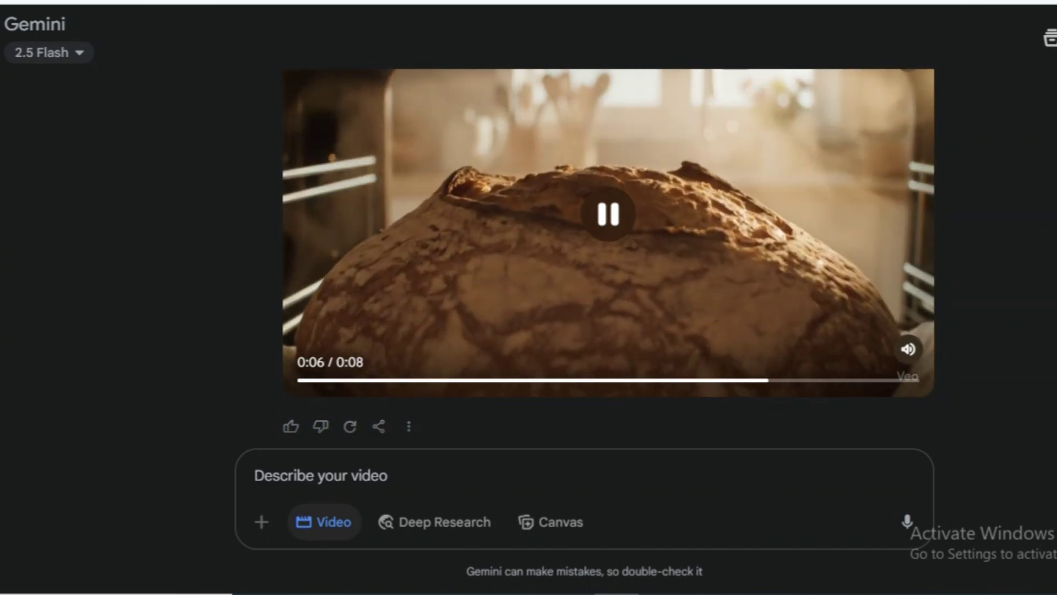
{"action": "key", "text": "space"}
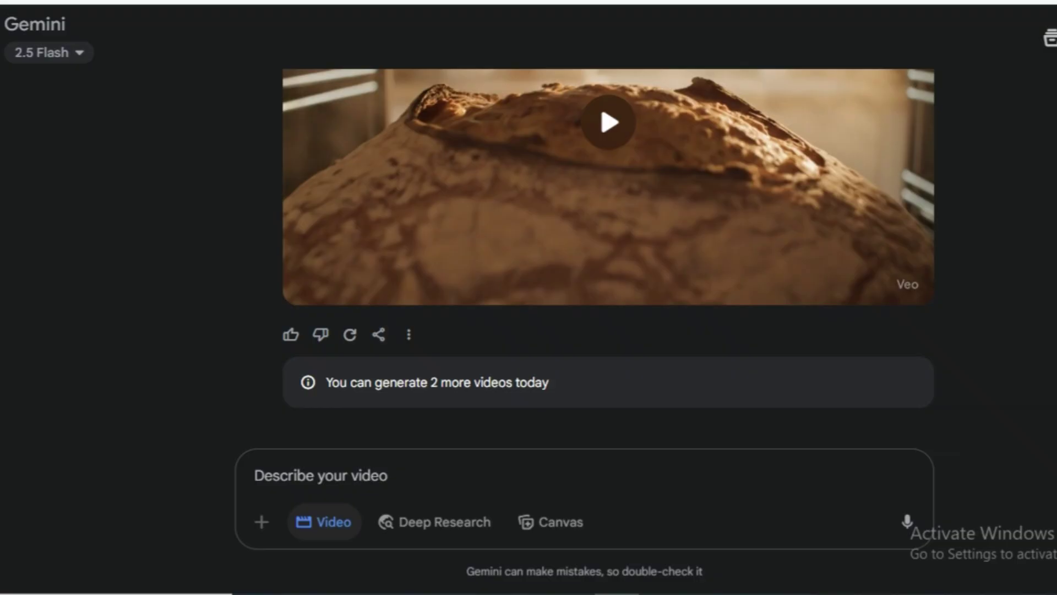
Generate a video of a hyperactive monkey chef making pizza in a jungle-themed kitchen, with Dough Drama, Oven Chaos and a playful Chef Bongo voiceover.
{"action": "type", "text": "Oven Chaos – Monkey tries to open the oven with feet, pizza falls, dramatic slow-mo, monkey gasps—puts it back like nothing happened.  🎙 Voiceover Script: (playful, energetic tone with light background music) \"Ladies and gentlemen... welcome to the wildest kitchen on Earth! I am Chef Bongo. Would YOU eat this jungle-style pizza?"}
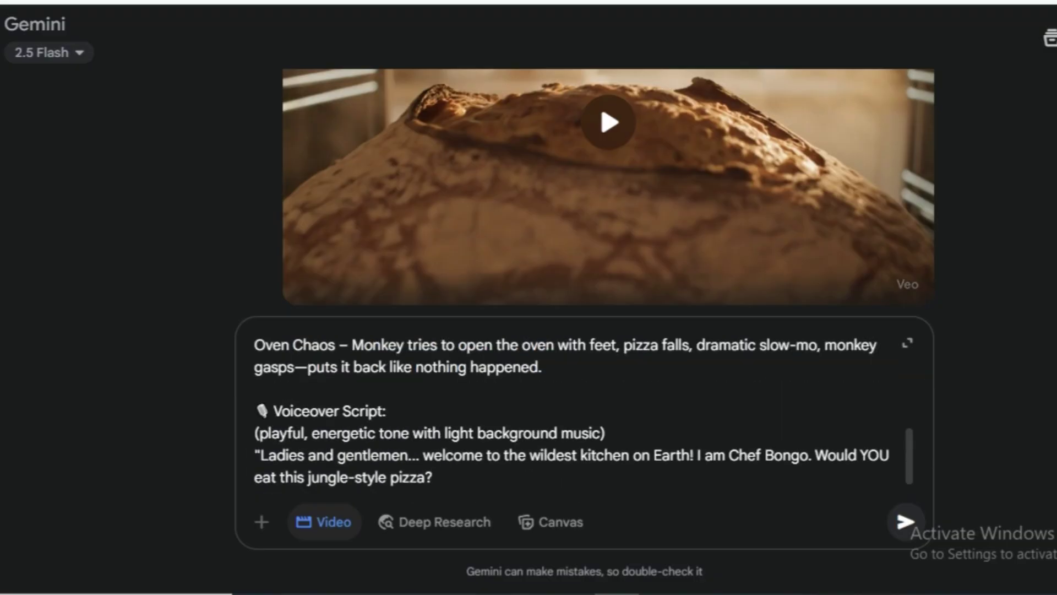
{"action": "scroll", "coordinate": [578, 418], "scroll_direction": "up", "scroll_amount": 5}
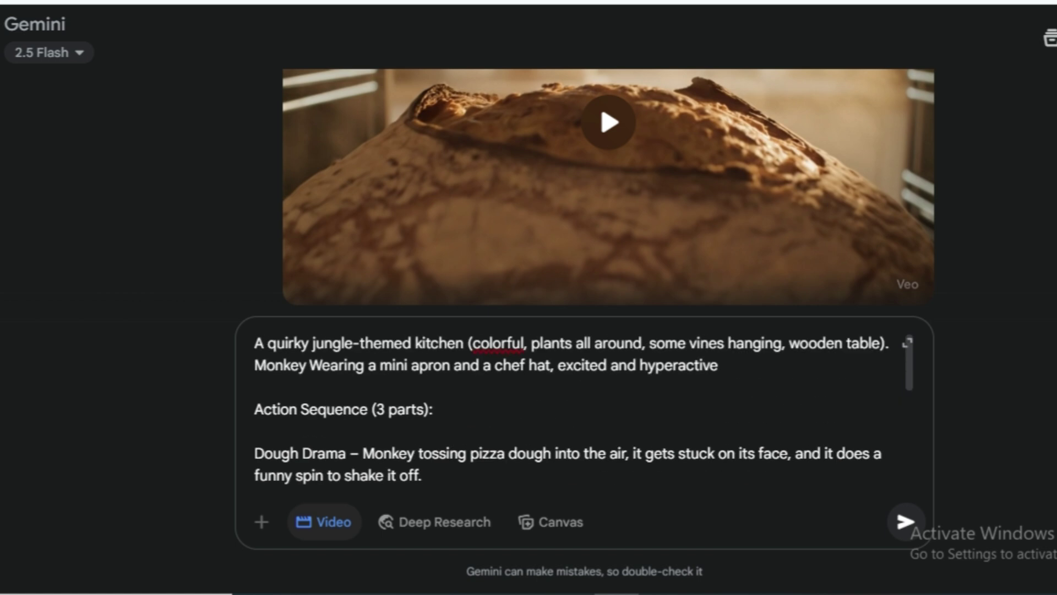
{"action": "scroll", "coordinate": [578, 418], "scroll_direction": "down", "scroll_amount": 5}
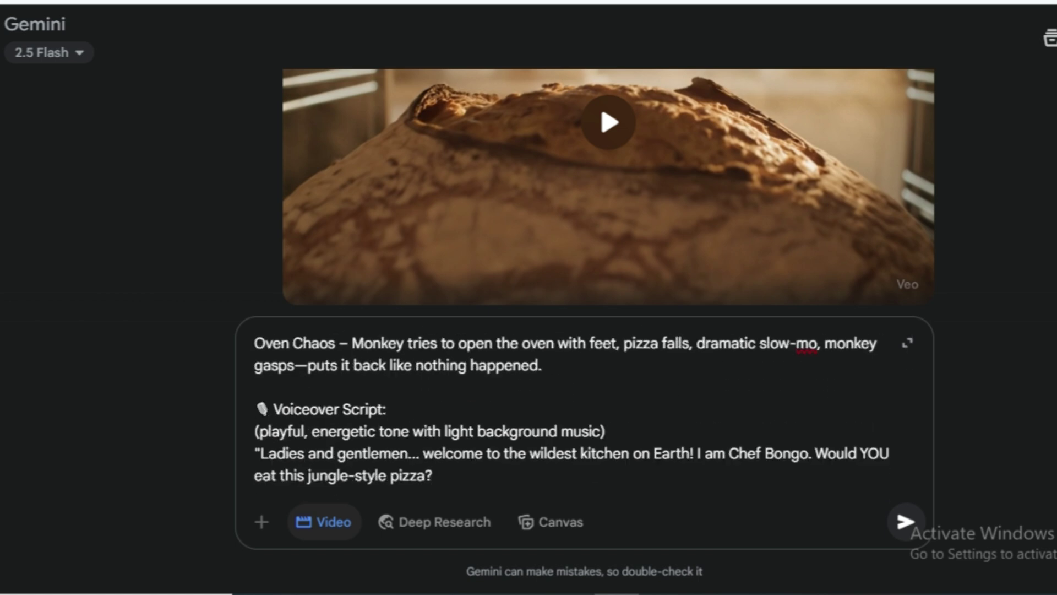
{"action": "left_click", "coordinate": [906, 521]}
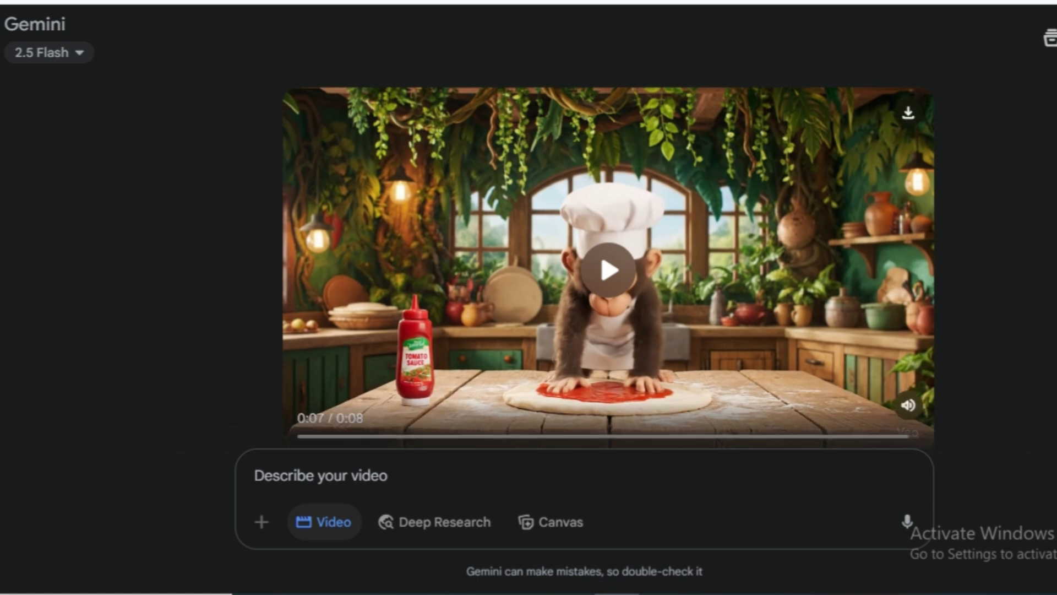
Ask for help writing a cinematic video prompt about a team of bakers making the world's largest bread, and read through the answer.
{"action": "type", "text": "Can you help me write a cinematic video prompt about a team of bakers making the world’s largest bread ?"}
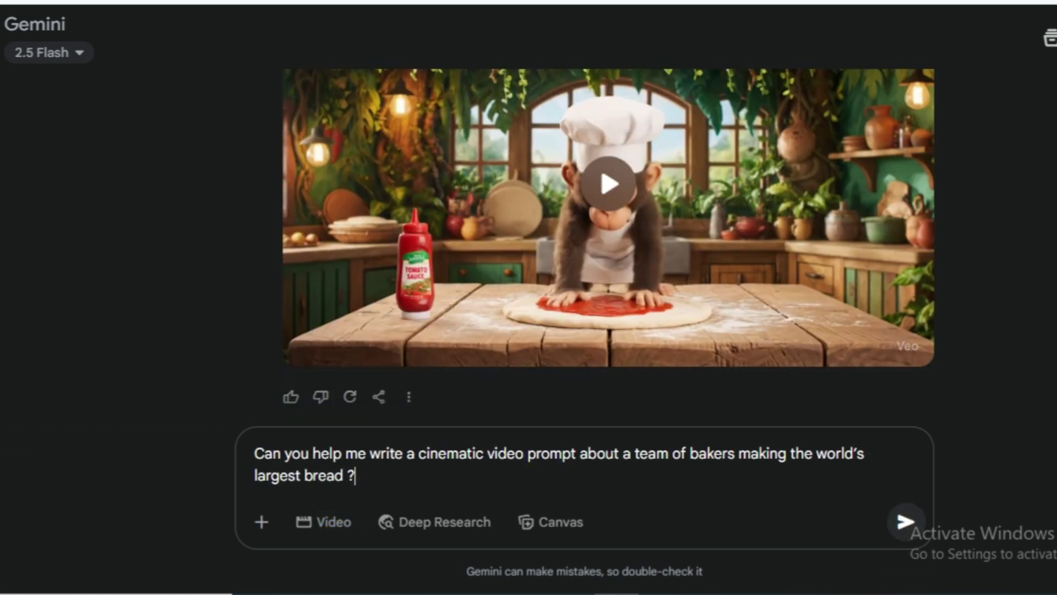
{"action": "left_click", "coordinate": [905, 521]}
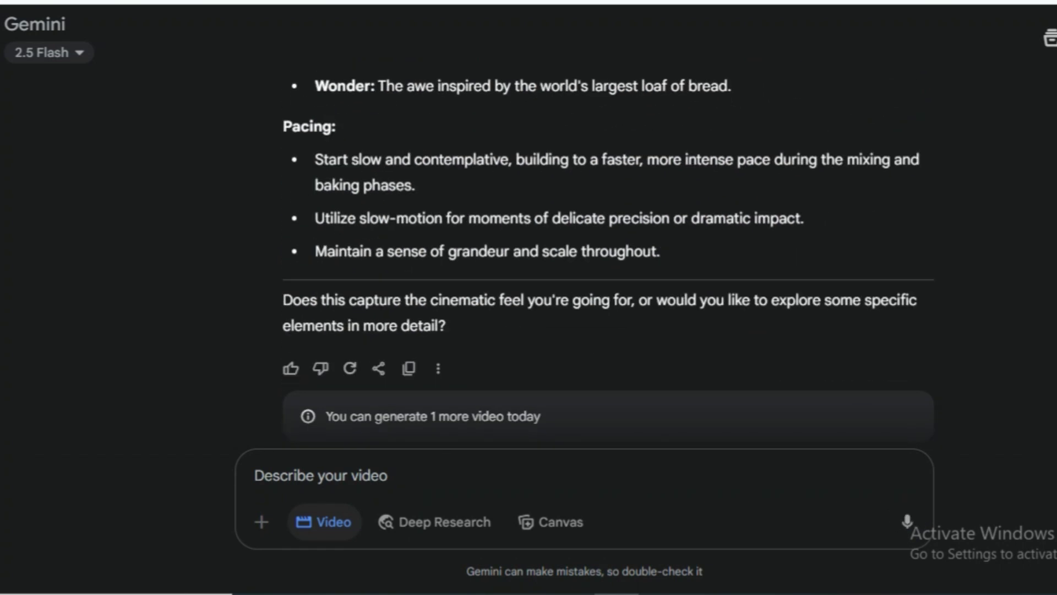
{"action": "left_click_drag", "start_coordinate": [719, 160], "coordinate": [413, 160]}
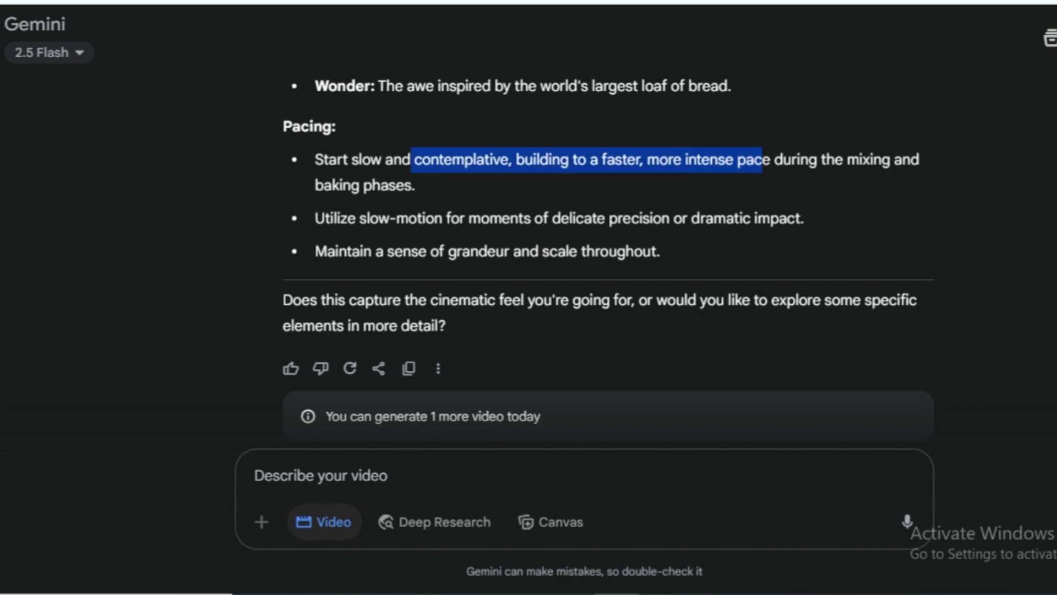
{"action": "left_click", "coordinate": [413, 160]}
{"action": "scroll", "coordinate": [608, 252], "scroll_direction": "up", "scroll_amount": 15}
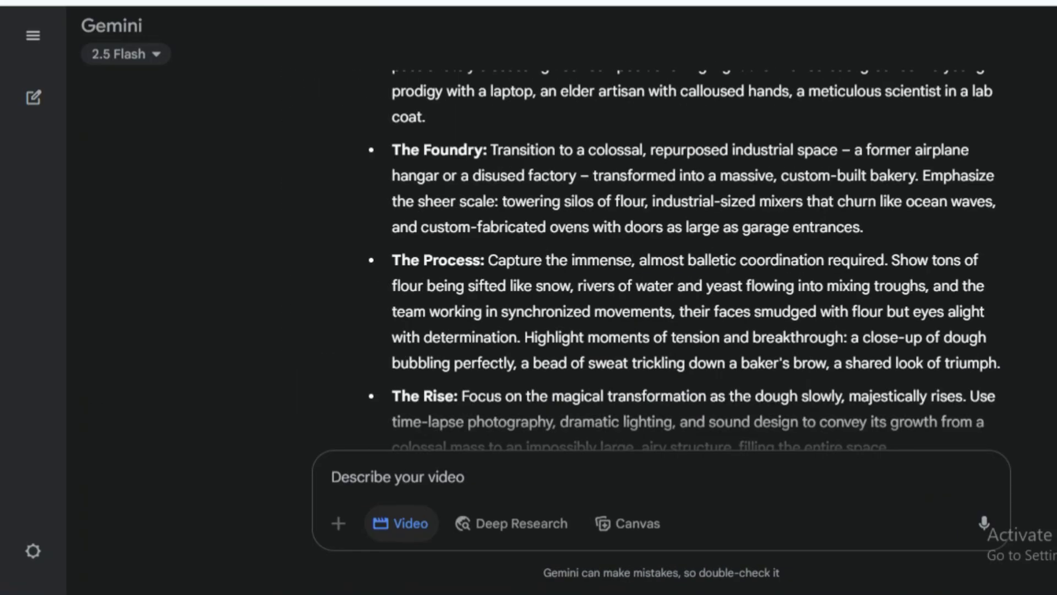
{"action": "scroll", "coordinate": [685, 253], "scroll_direction": "down", "scroll_amount": 20}
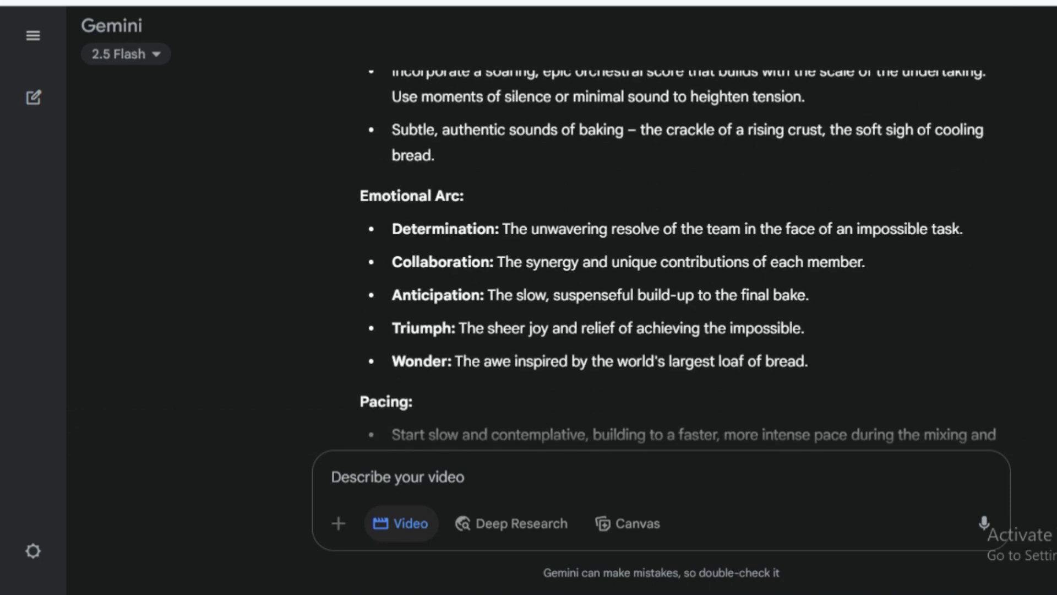
{"action": "scroll", "coordinate": [685, 253], "scroll_direction": "up", "scroll_amount": 20}
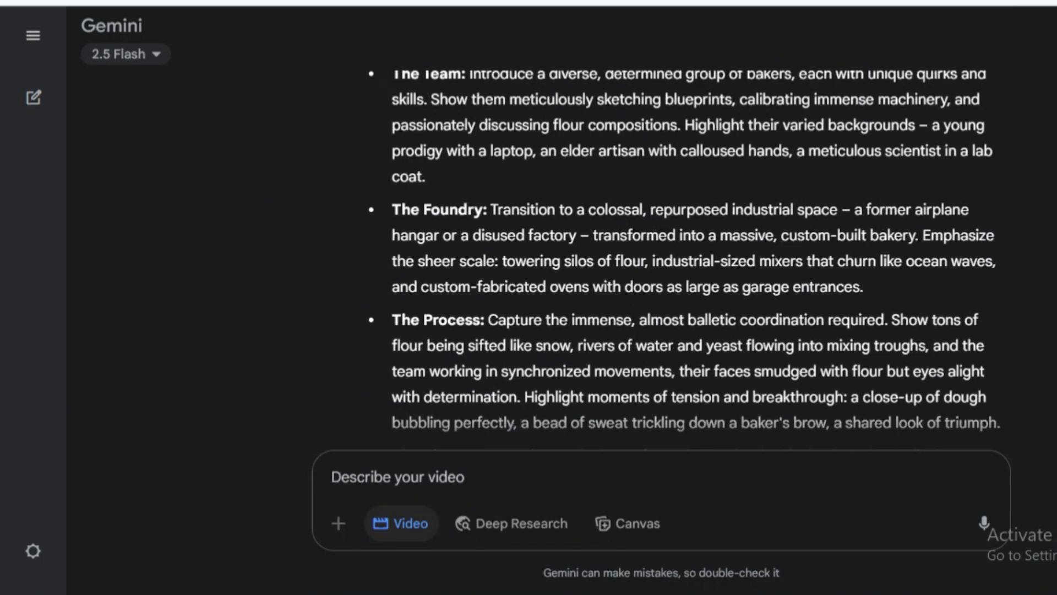
Open the recent chat "Video Generation: Hot Bread" from the chat history and look through its generated videos and prompt text.
{"action": "left_click", "coordinate": [33, 35]}
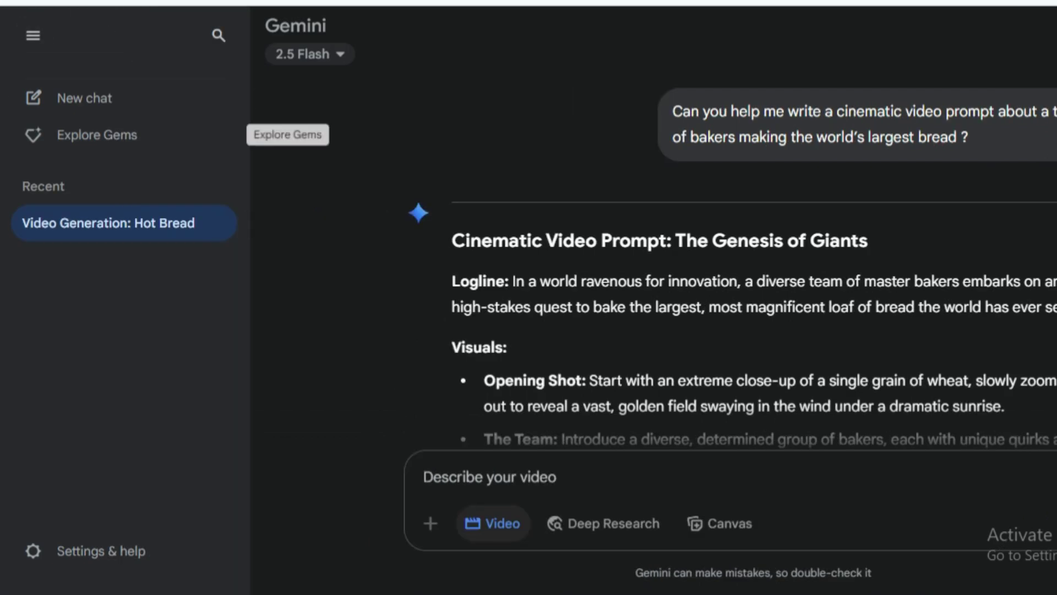
{"action": "left_click", "coordinate": [138, 223]}
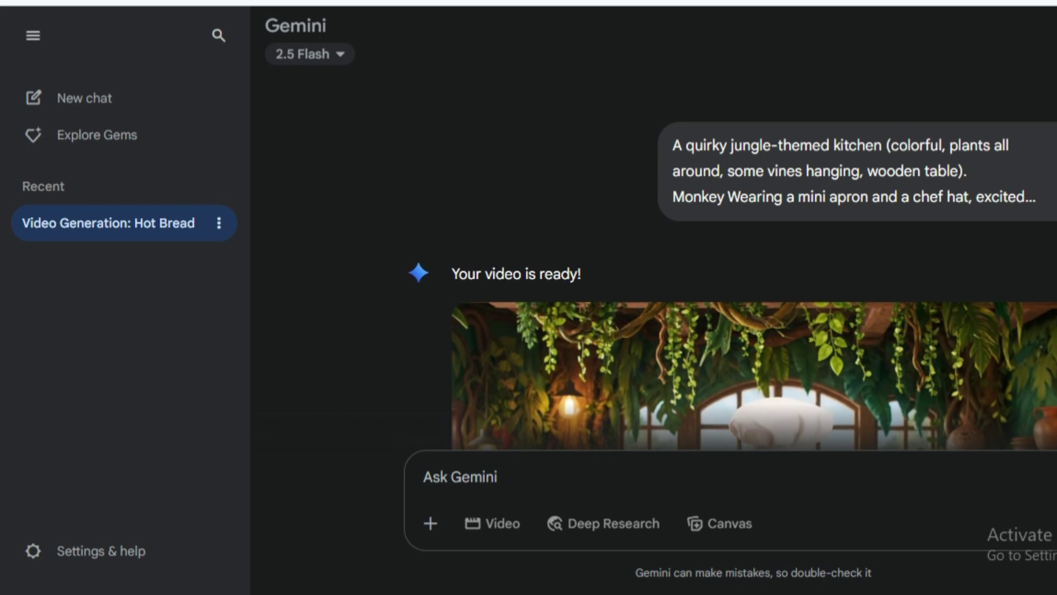
{"action": "scroll", "coordinate": [754, 258], "scroll_direction": "up", "scroll_amount": 10}
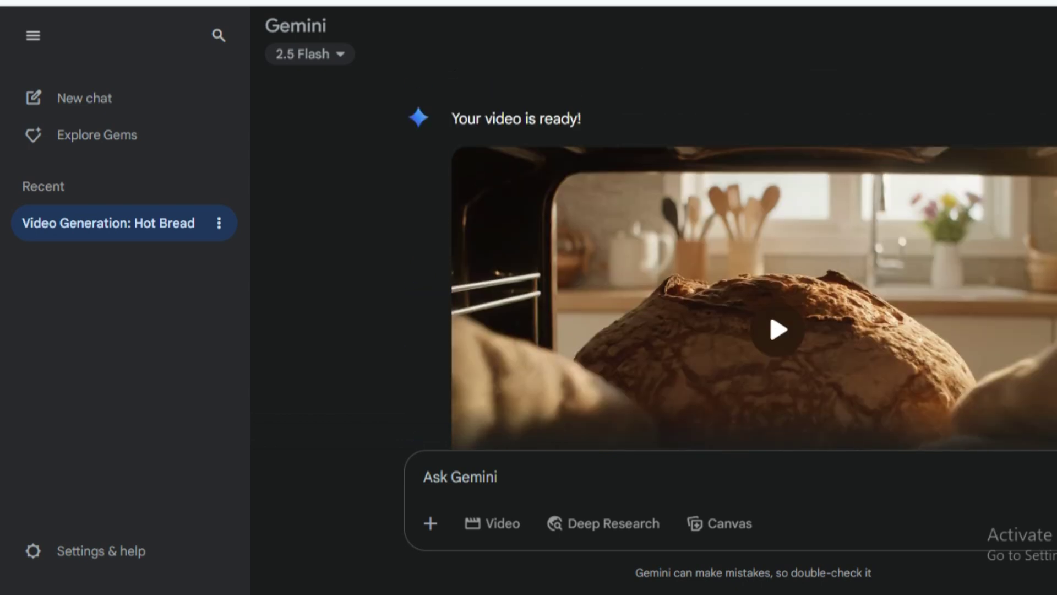
{"action": "scroll", "coordinate": [754, 259], "scroll_direction": "up", "scroll_amount": 2}
{"action": "scroll", "coordinate": [755, 259], "scroll_direction": "down", "scroll_amount": 10}
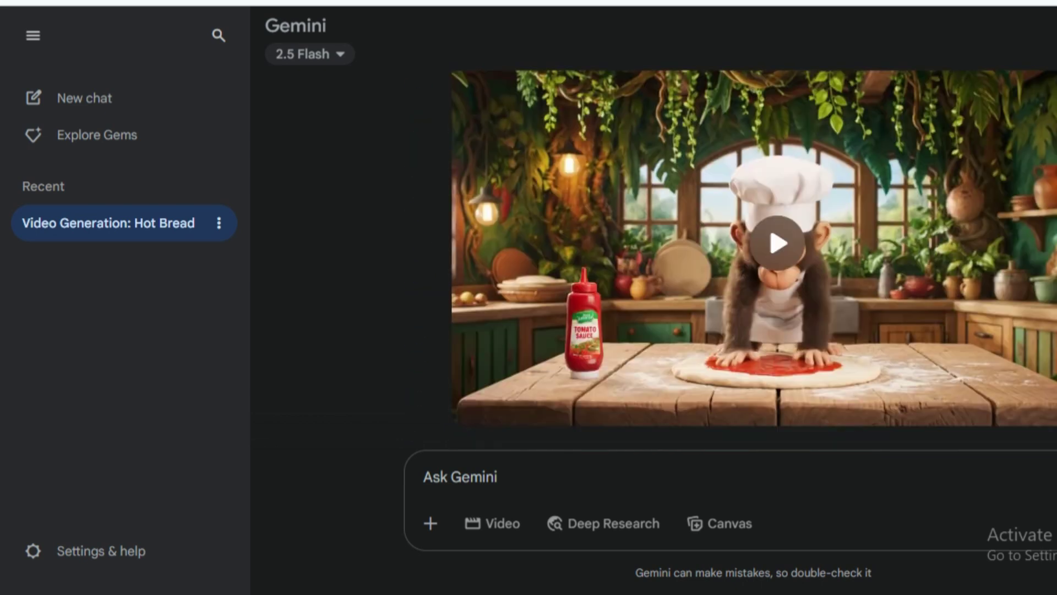
{"action": "scroll", "coordinate": [755, 259], "scroll_direction": "down", "scroll_amount": 10}
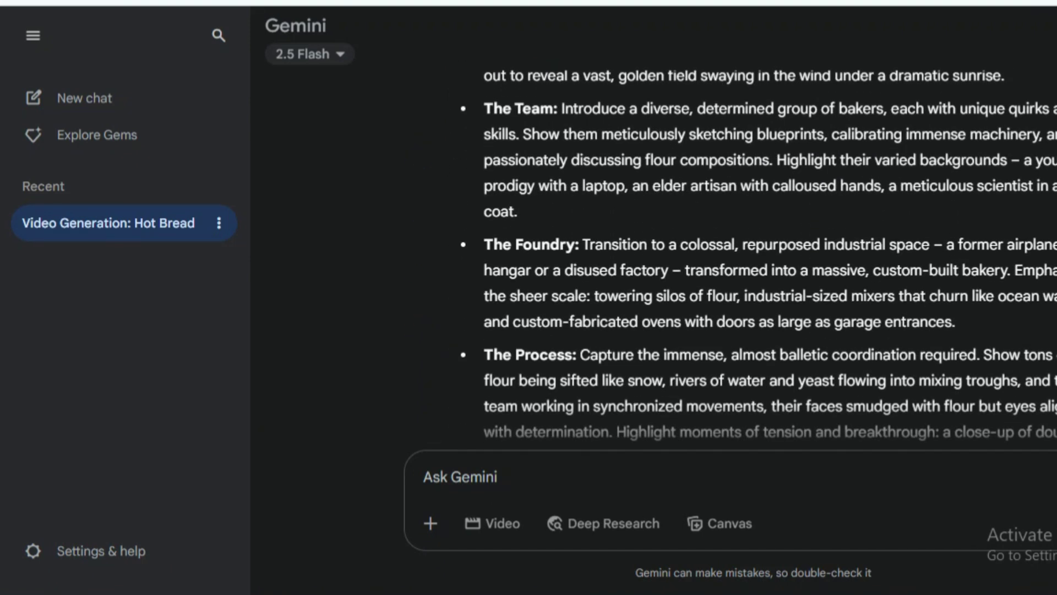